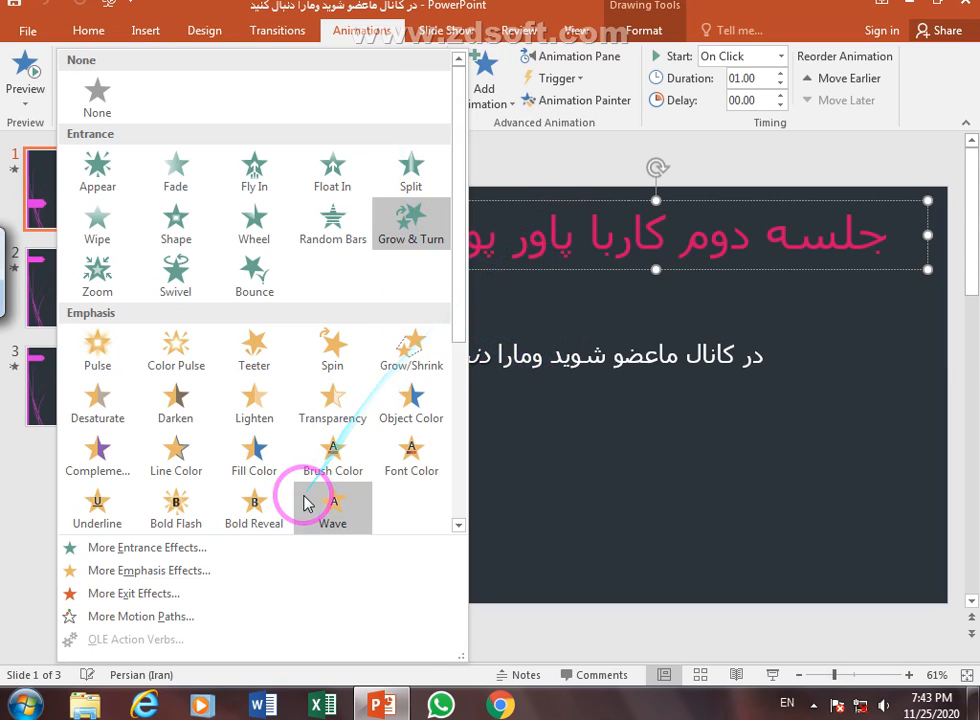
Try the Random Bars entrance animation and the Spin emphasis animation on the slide 1 title.
scroll(330, 435, "down", 3)
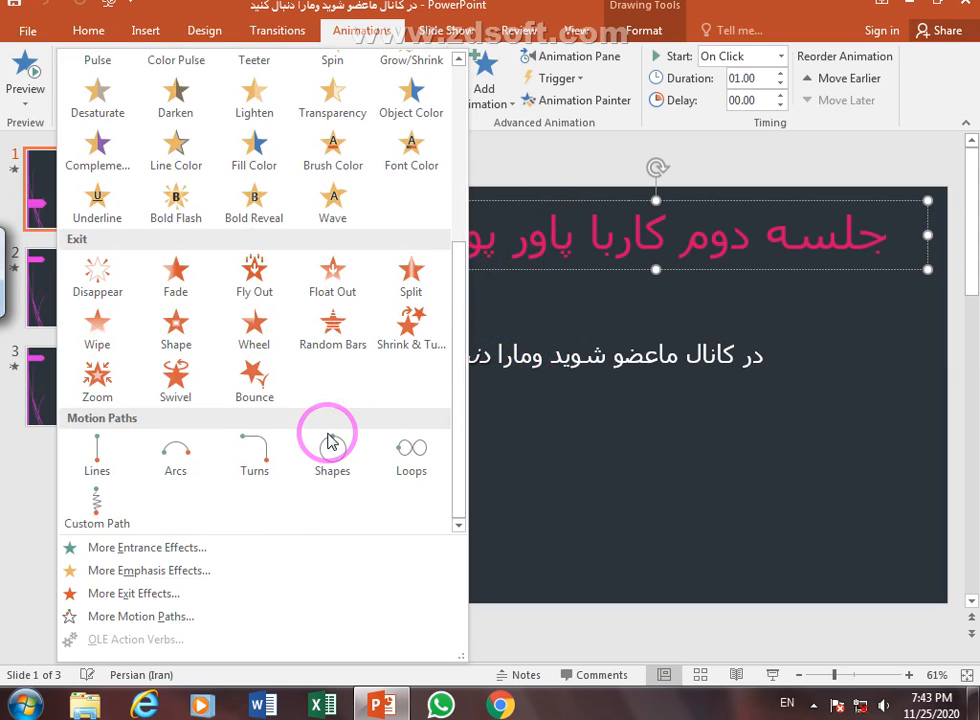
scroll(330, 440, "up", 4)
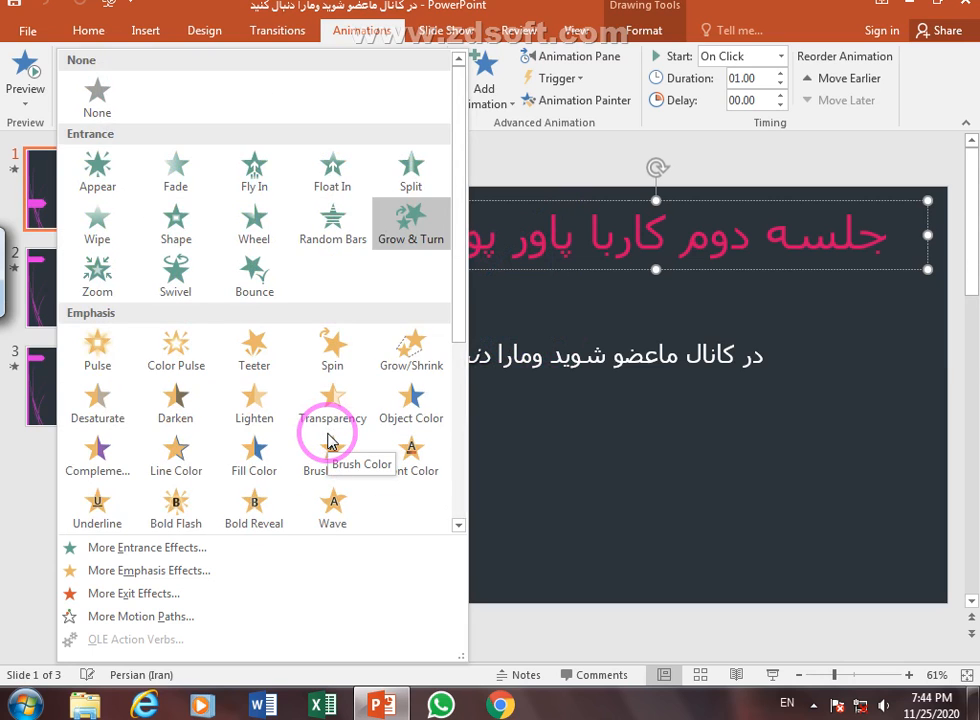
scroll(330, 440, "down", 3)
scroll(328, 440, "up", 3)
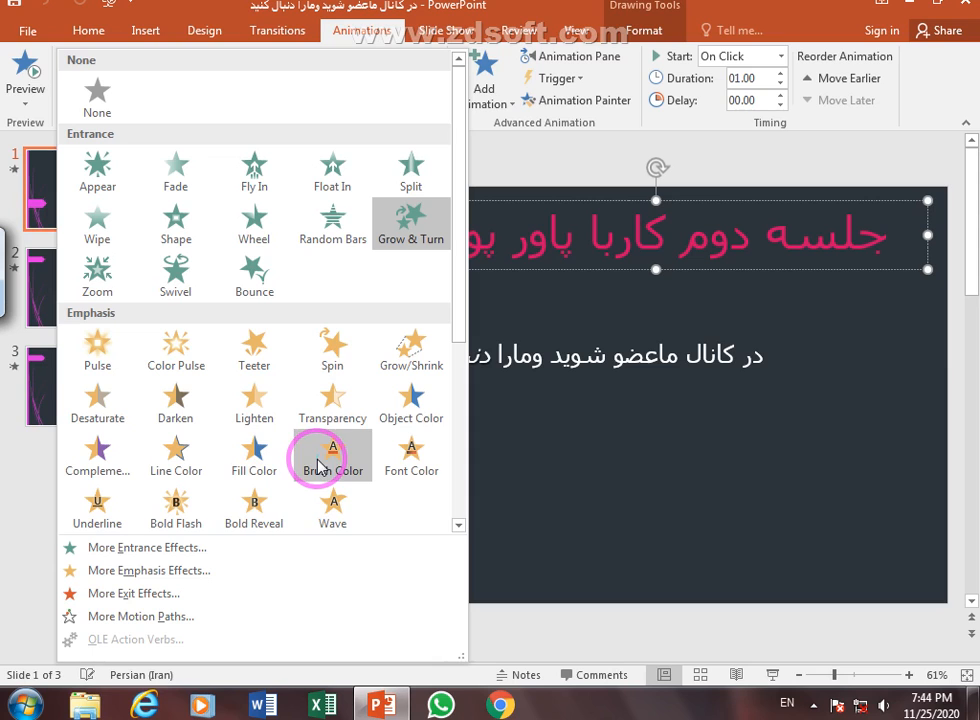
scroll(256, 466, "down", 3)
scroll(258, 455, "up", 2)
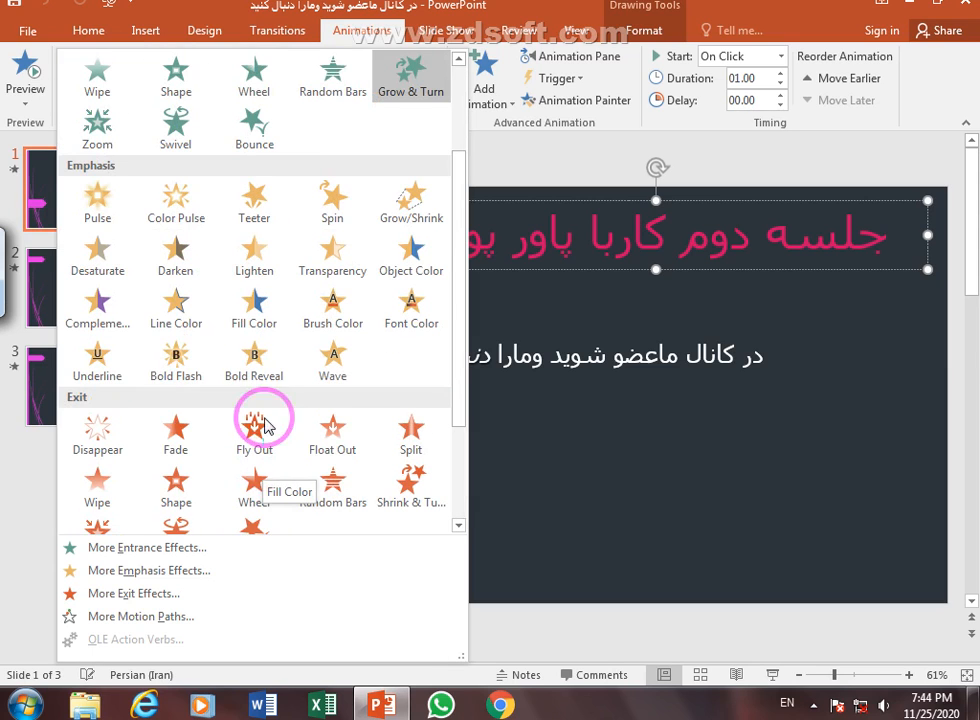
left_click(344, 97)
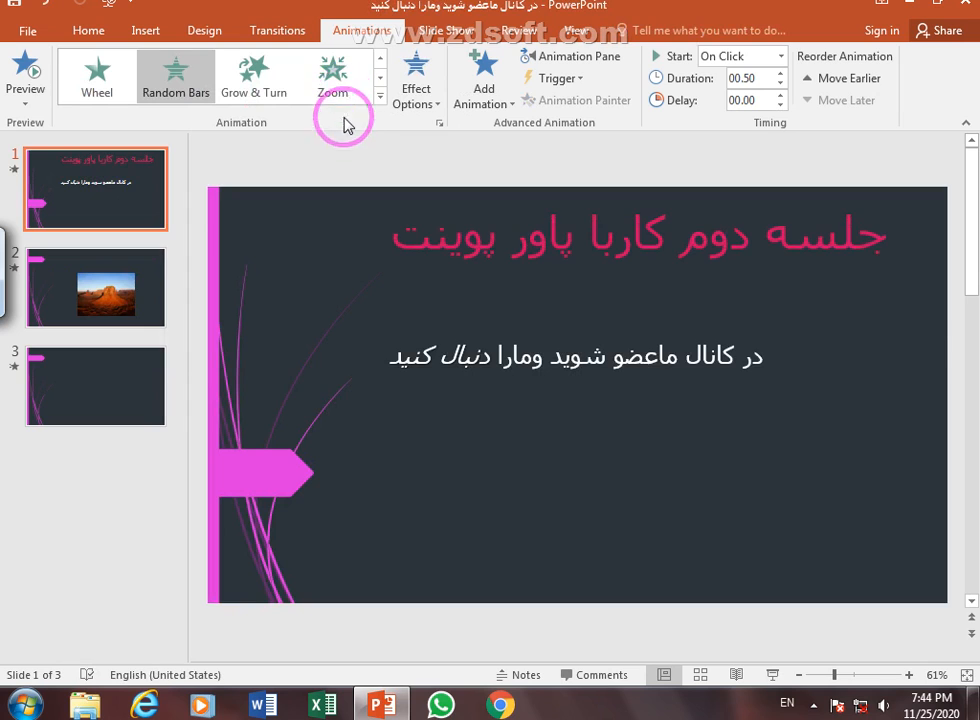
left_click(379, 96)
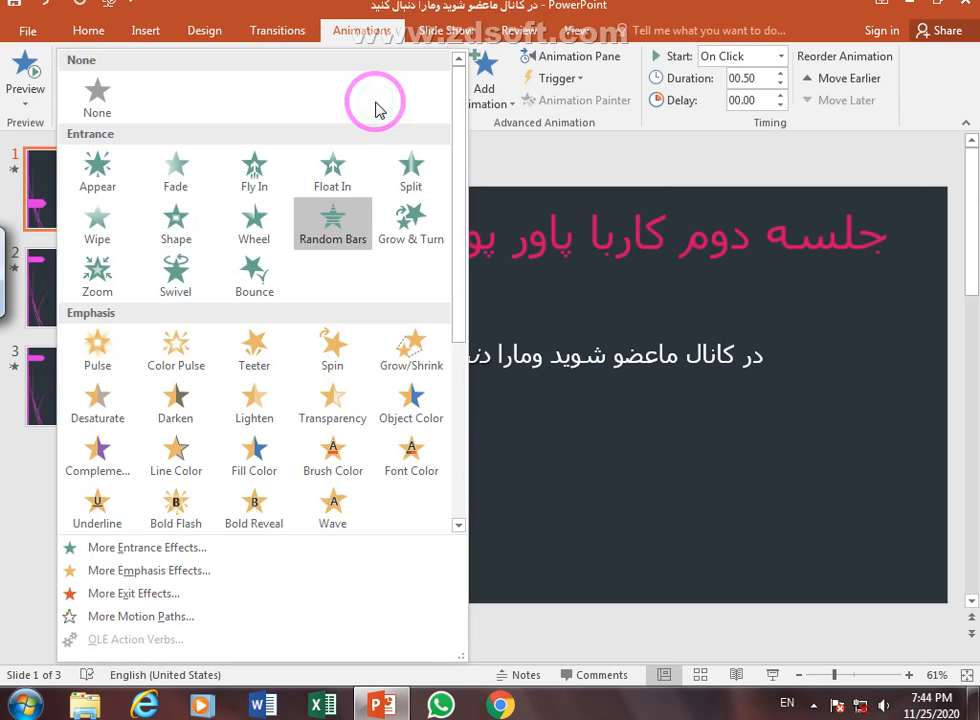
left_click(340, 355)
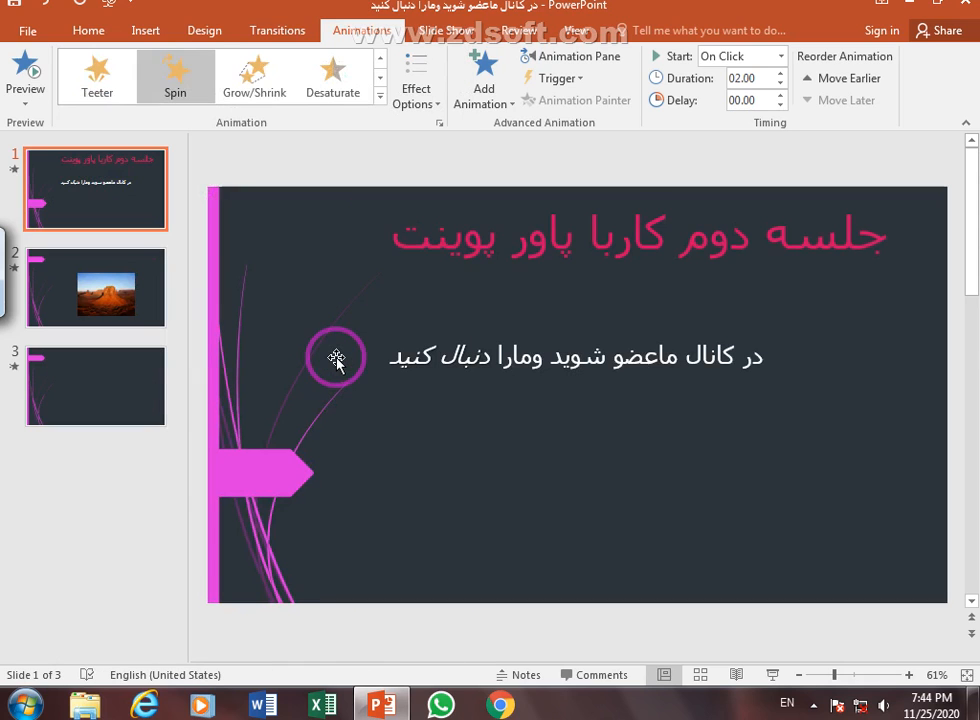
Apply the Swivel exit animation to the title on slide 1.
left_click(380, 96)
scroll(320, 420, "down", 3)
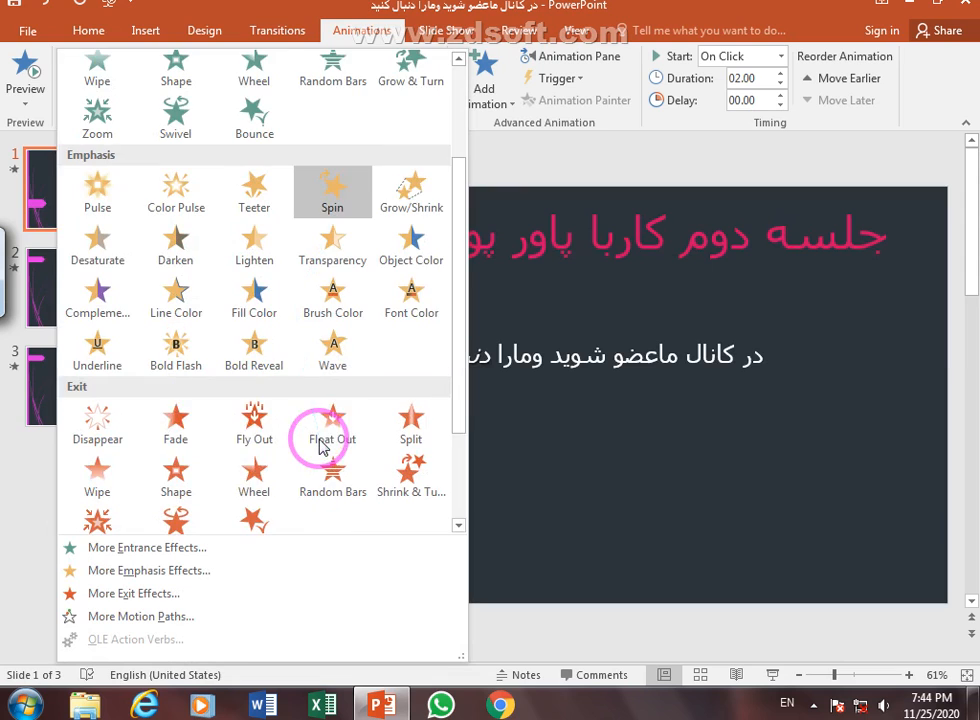
left_click(186, 519)
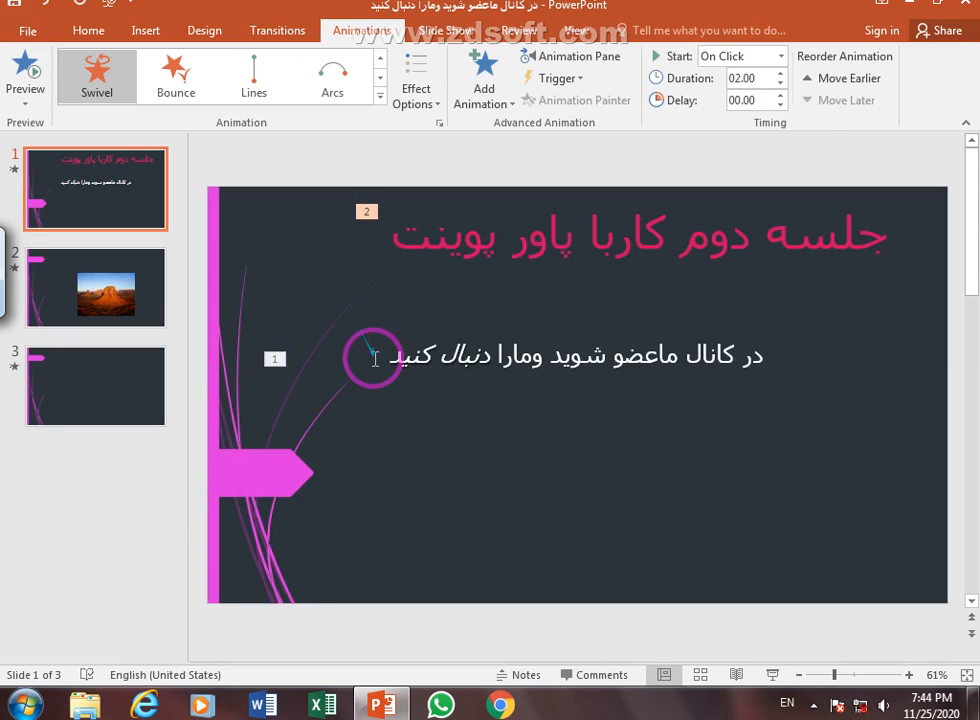
Apply the Object Color emphasis animation to the subtitle text on slide 1.
left_click(372, 356)
left_click(379, 97)
left_click(392, 232)
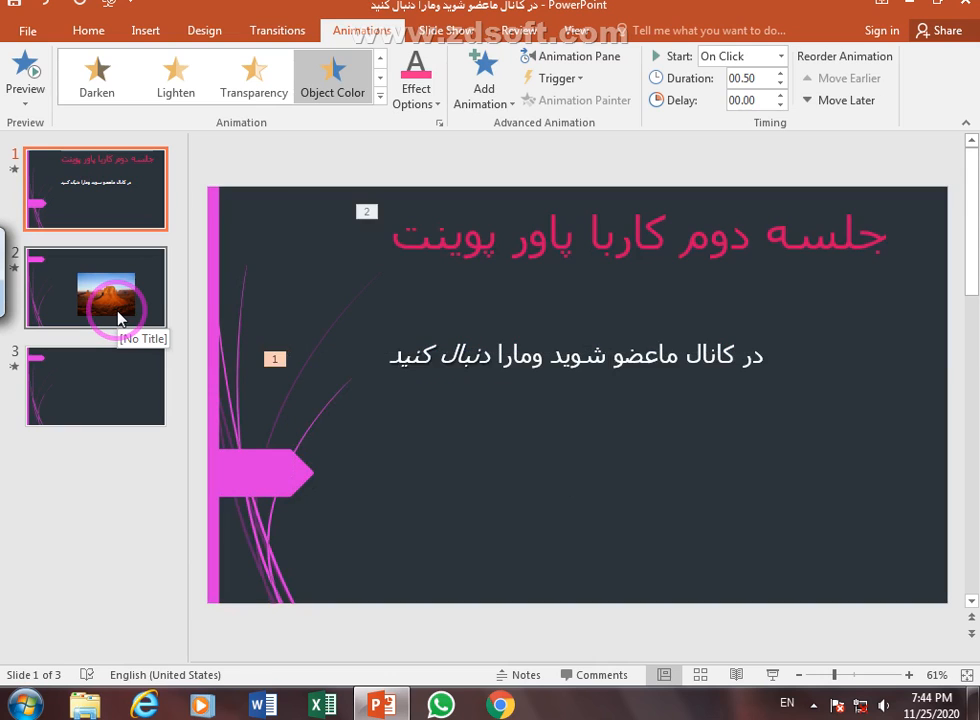
Try the Appear animation on the desert picture on slide 2 and set it back to Fly In.
left_click(118, 316)
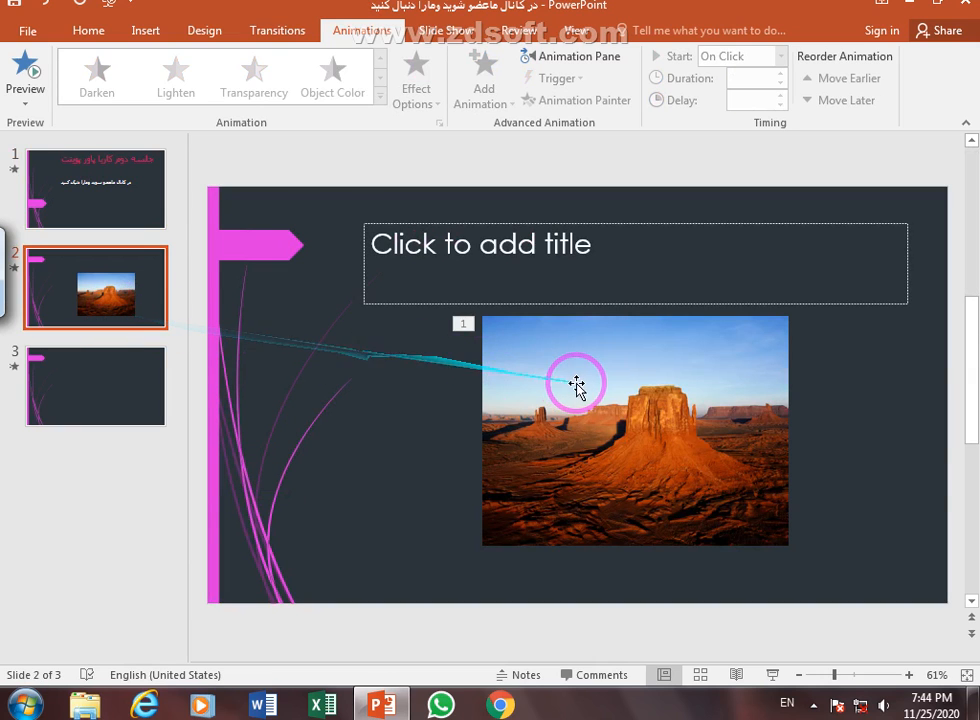
left_click(577, 385)
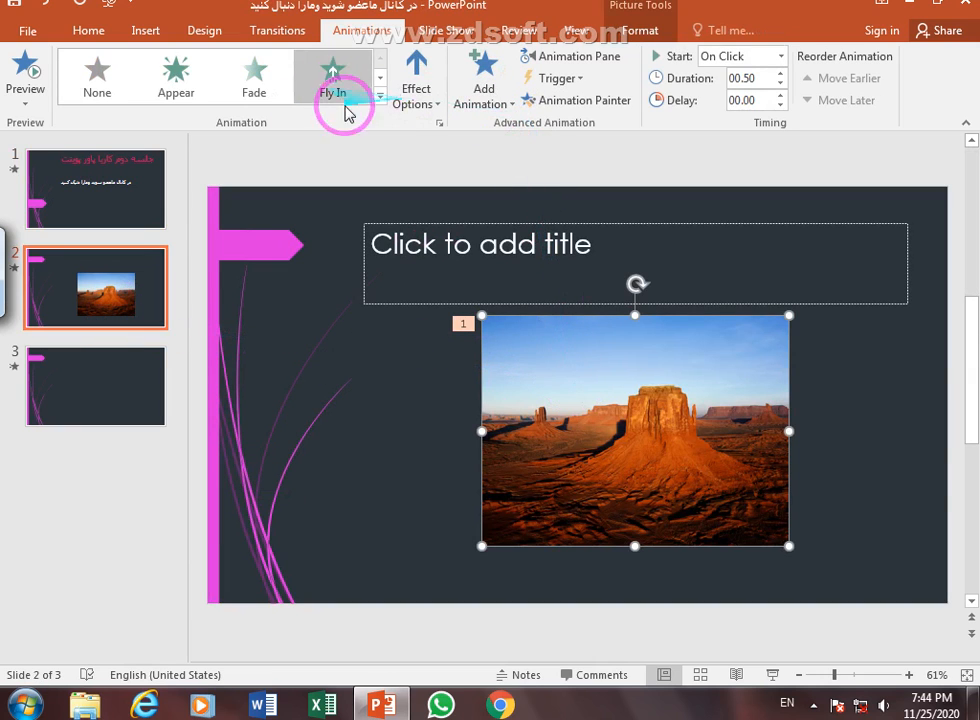
left_click(182, 90)
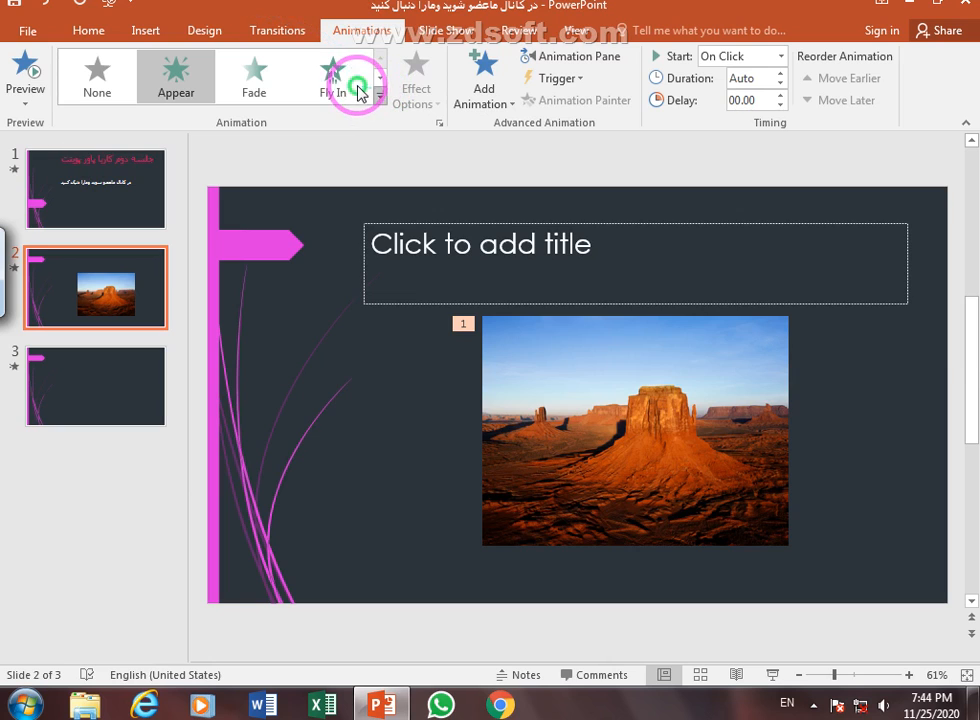
left_click(357, 92)
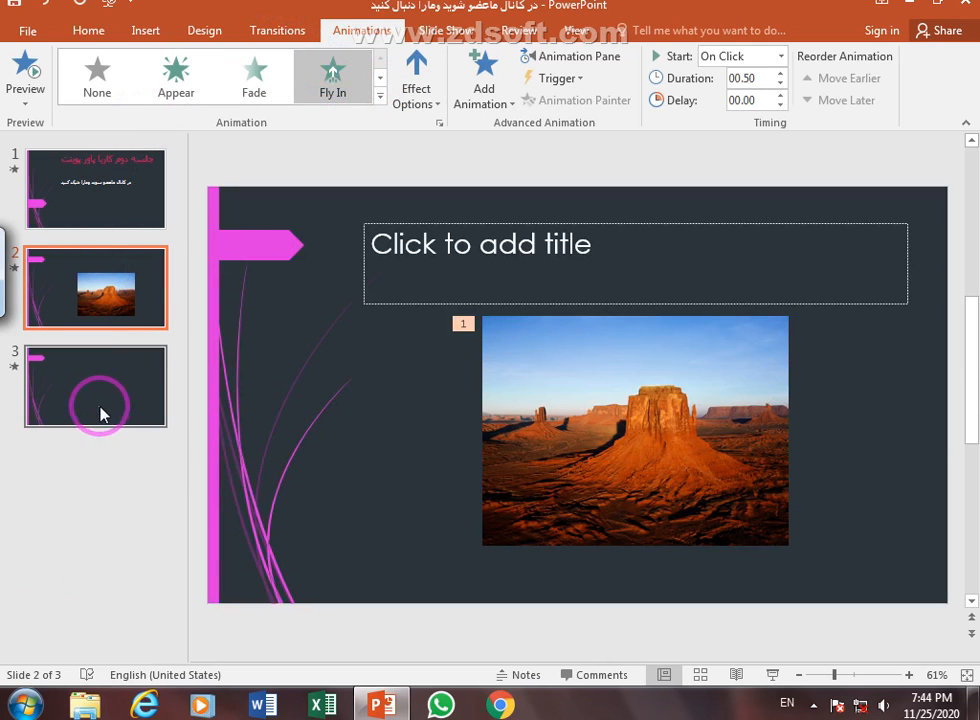
Apply the Ripple transition to slide 1.
left_click(85, 383)
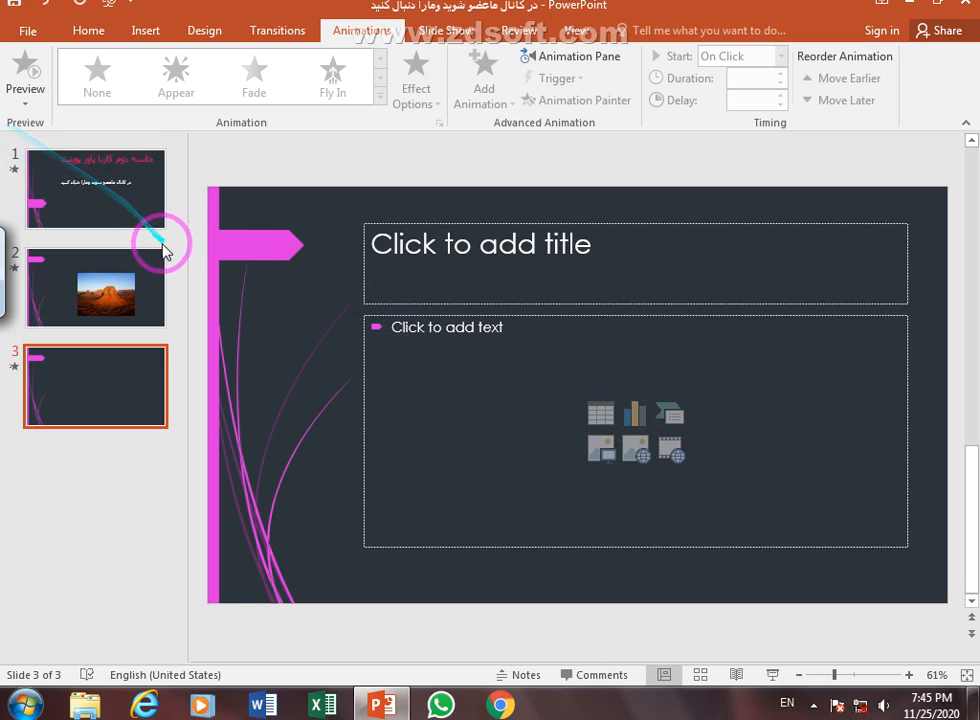
left_click(127, 212)
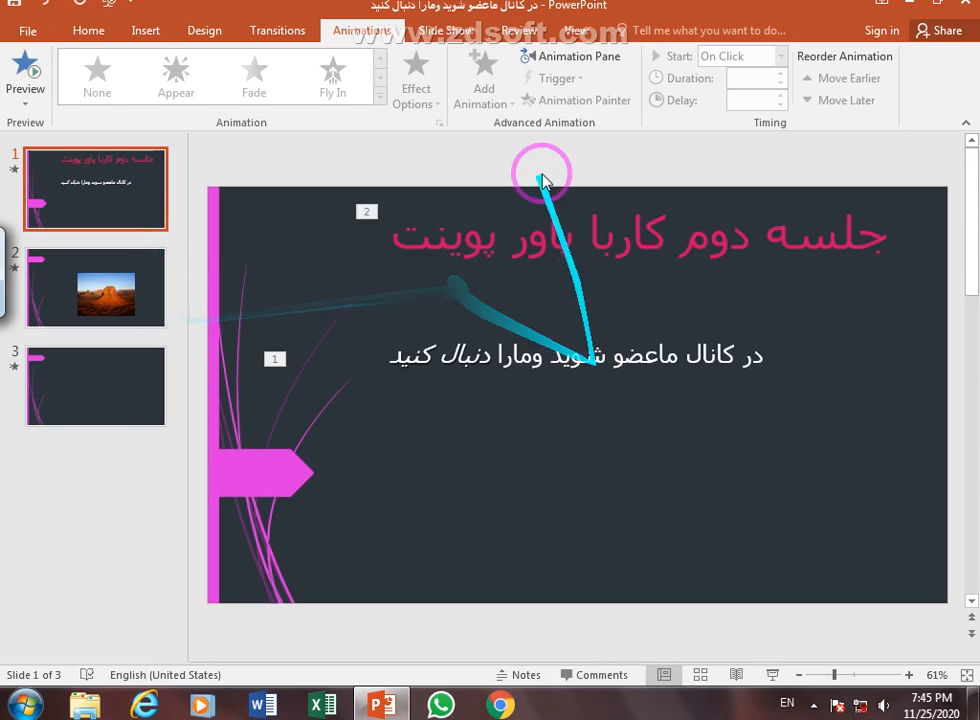
left_click(279, 29)
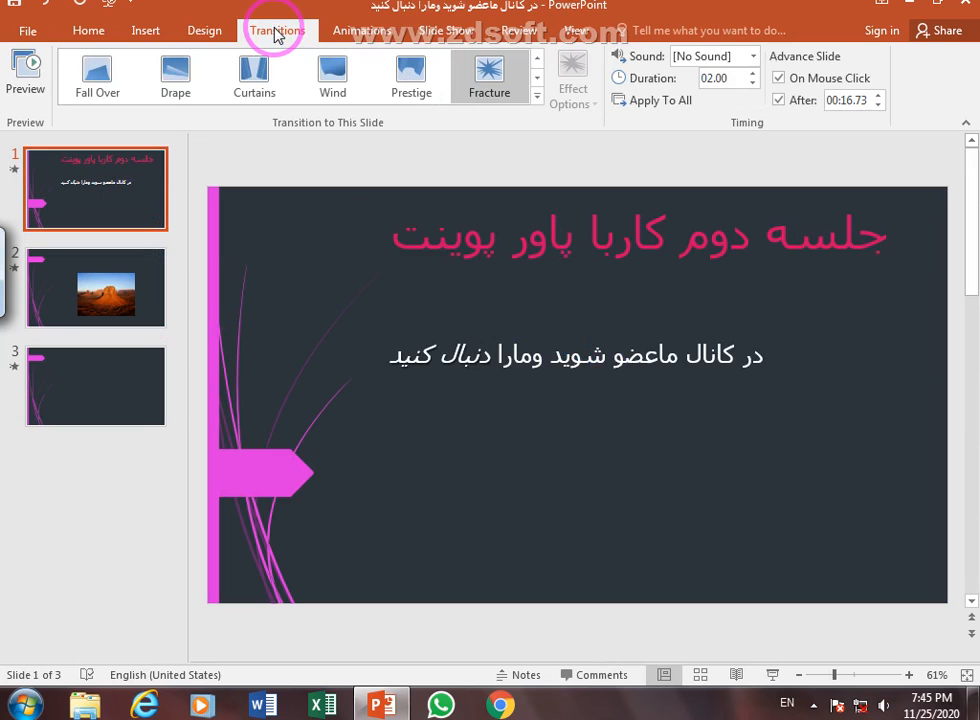
left_click(536, 97)
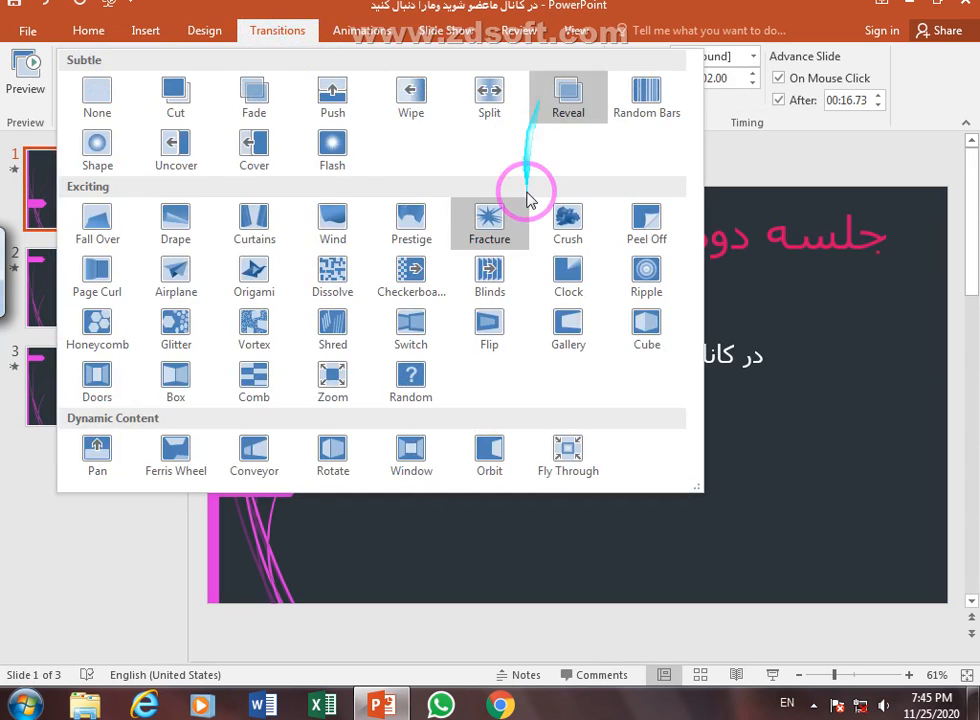
left_click(630, 287)
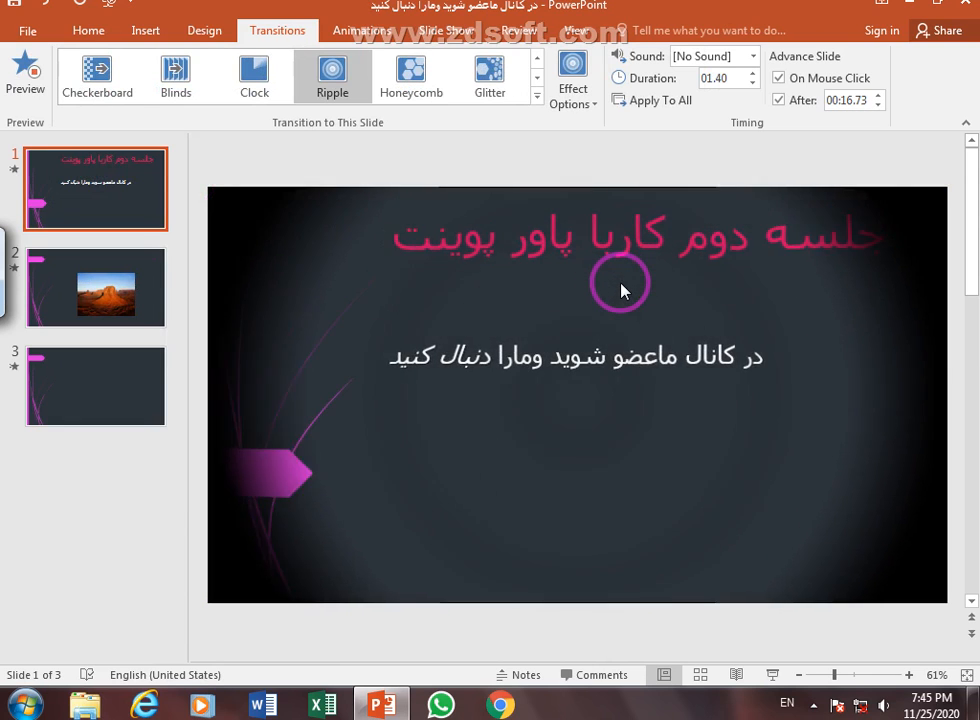
Apply the Fracture transition to slide 2 and the Airplane transition to slide 3.
left_click(148, 270)
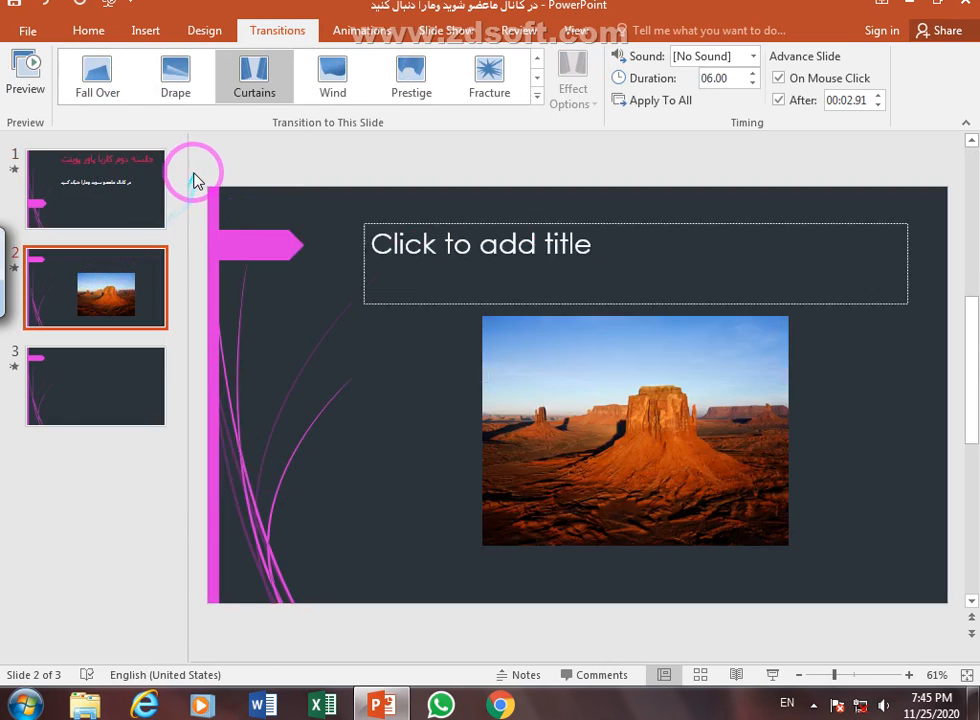
left_click(487, 76)
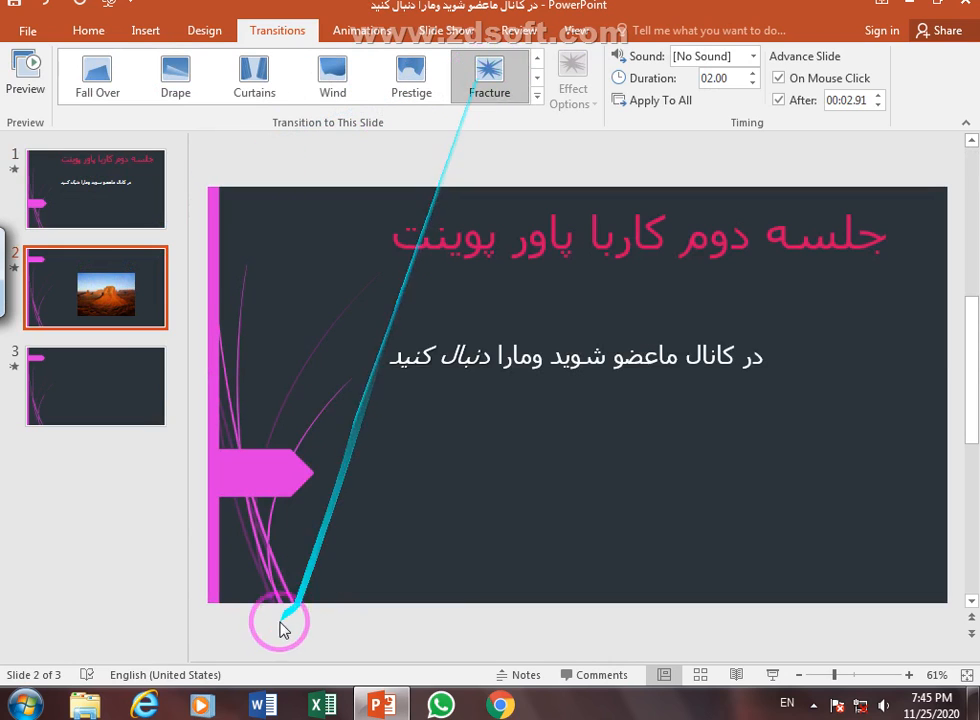
left_click(122, 400)
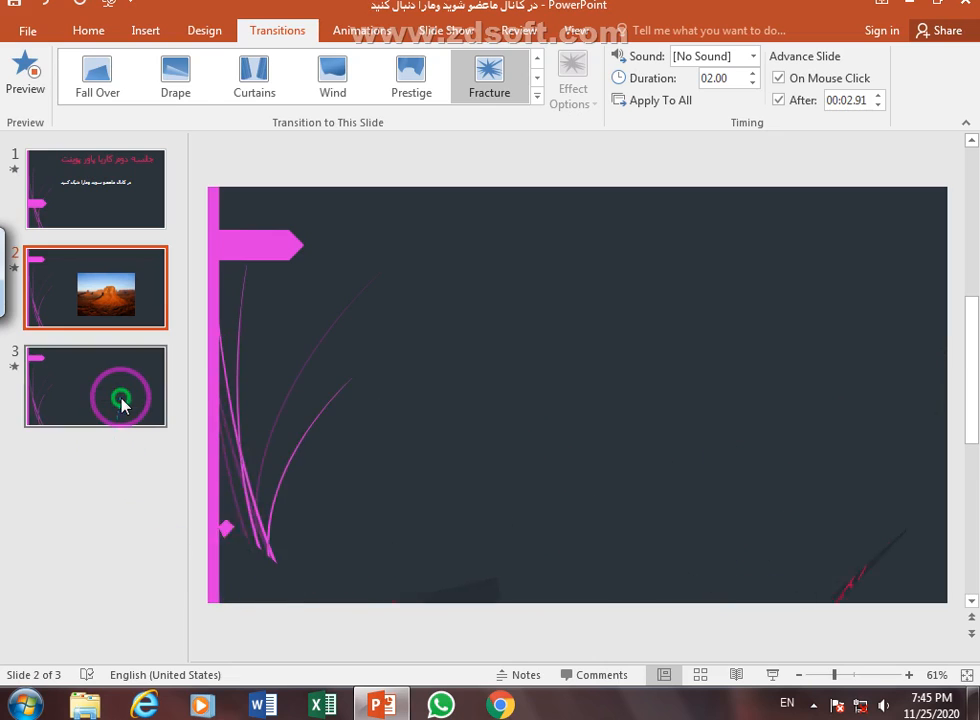
left_click(537, 96)
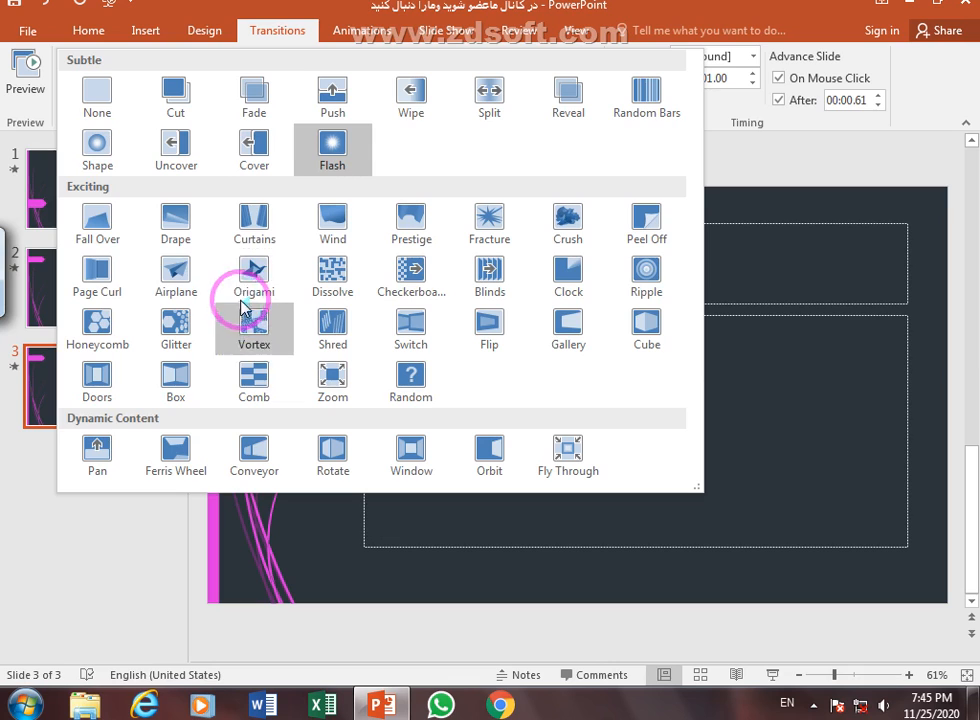
left_click(188, 288)
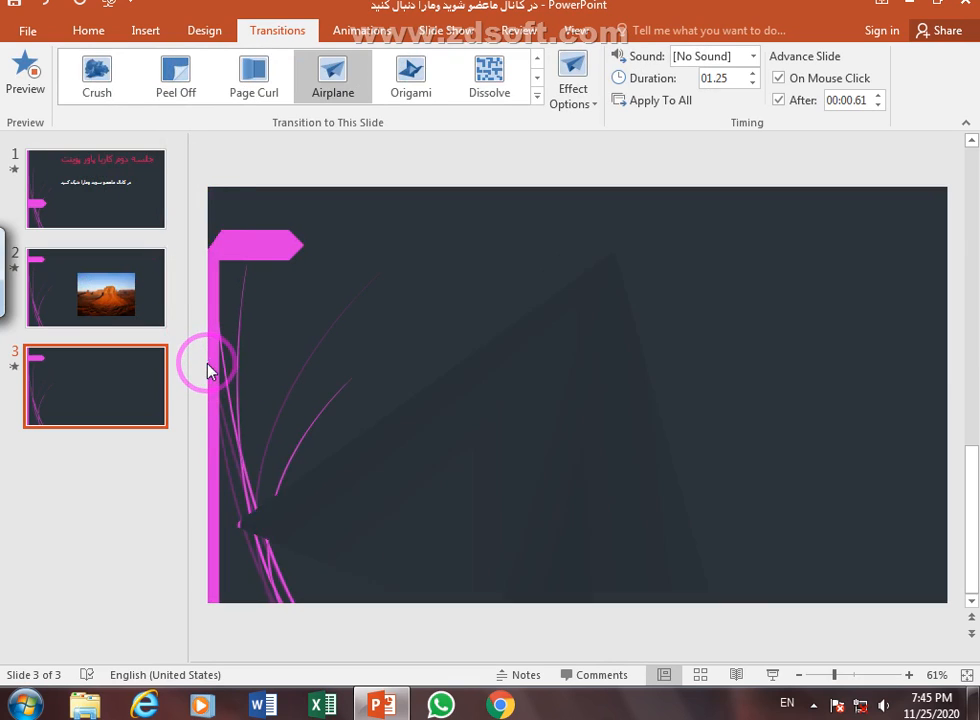
Play the slide show from the beginning through all three slides and exit it at the end.
left_click(131, 214)
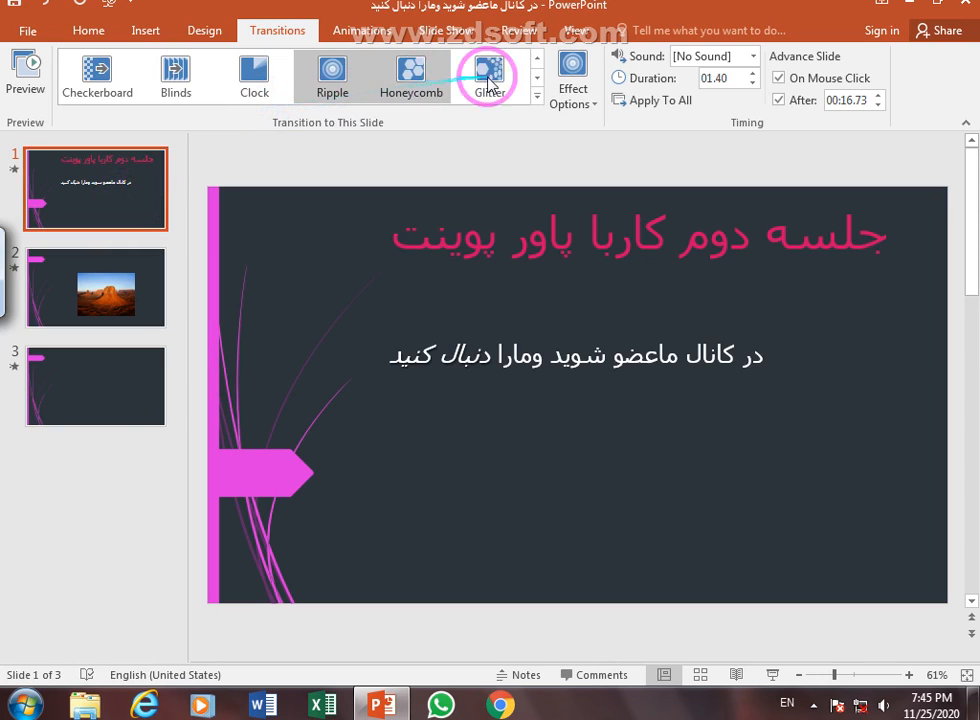
left_click(445, 35)
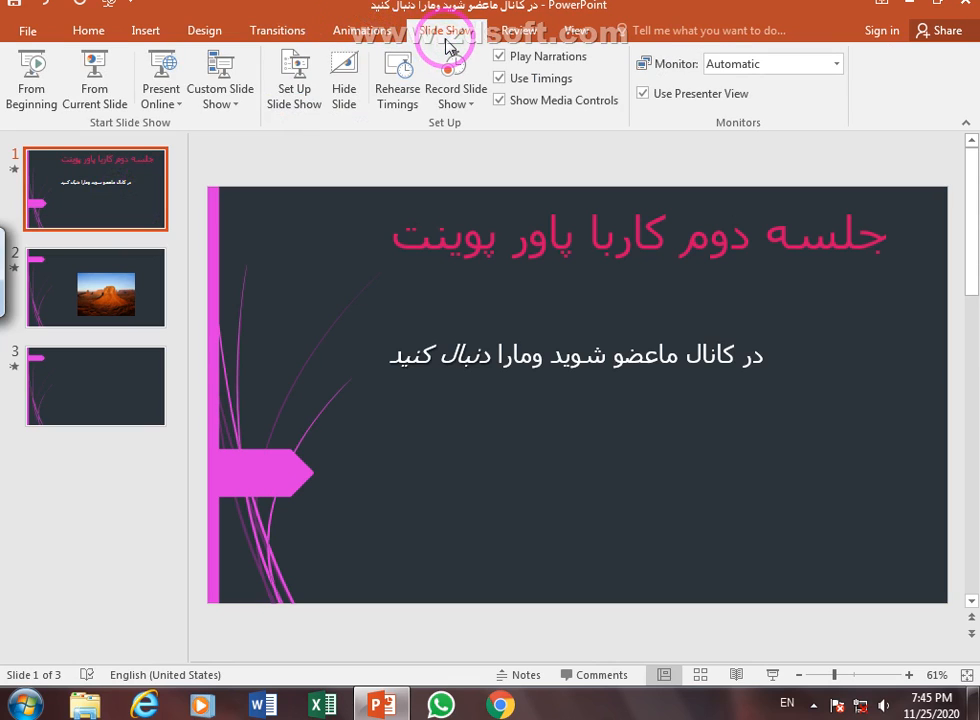
left_click(25, 95)
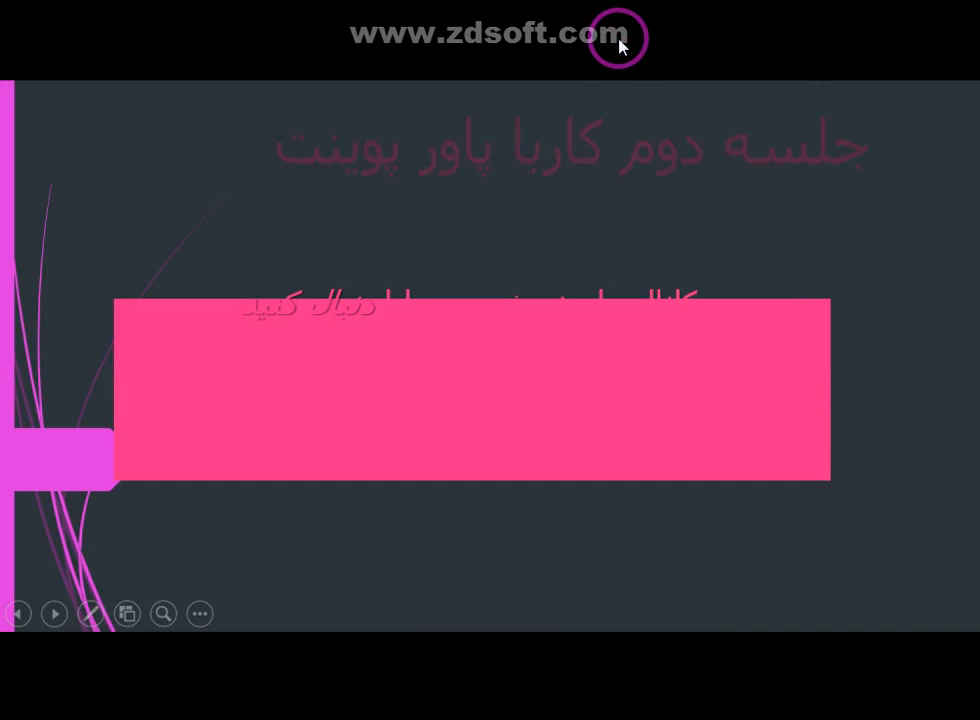
left_click(618, 39)
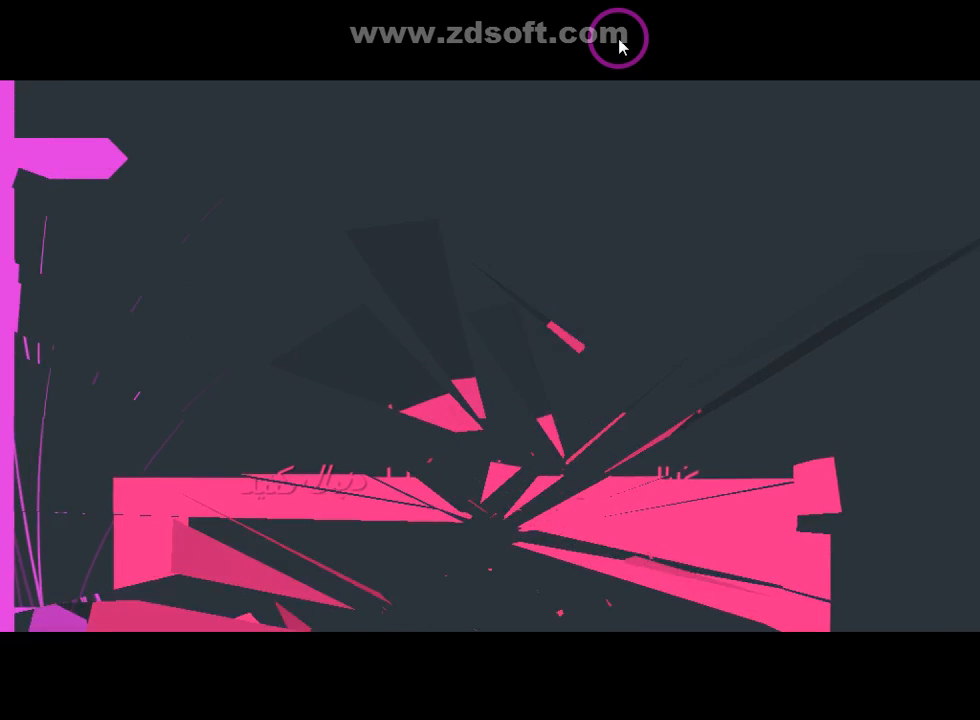
left_click(618, 39)
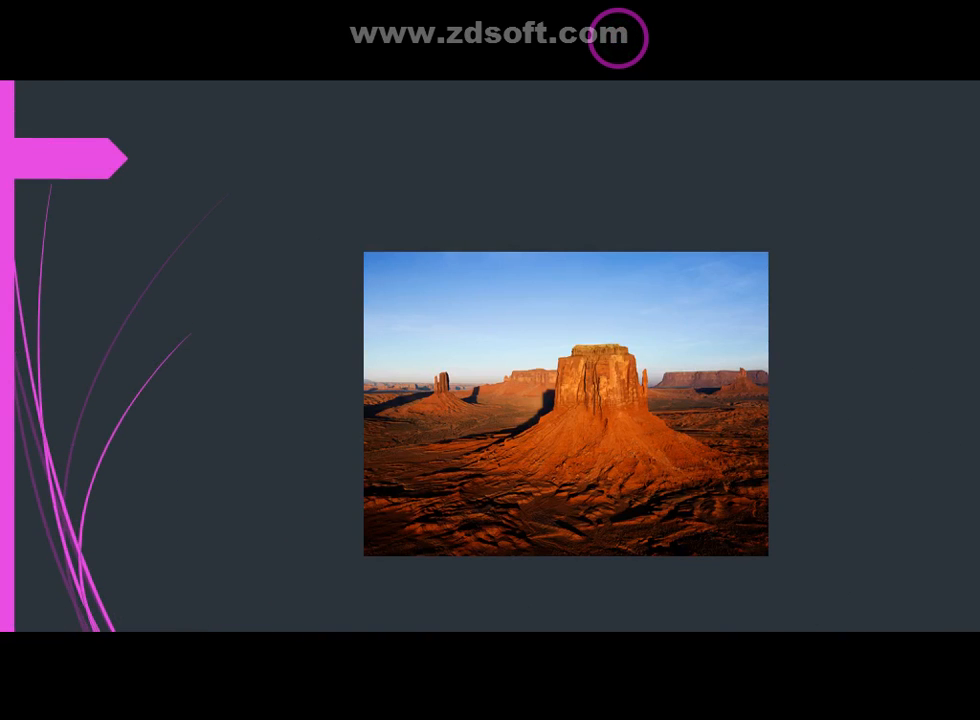
left_click(618, 39)
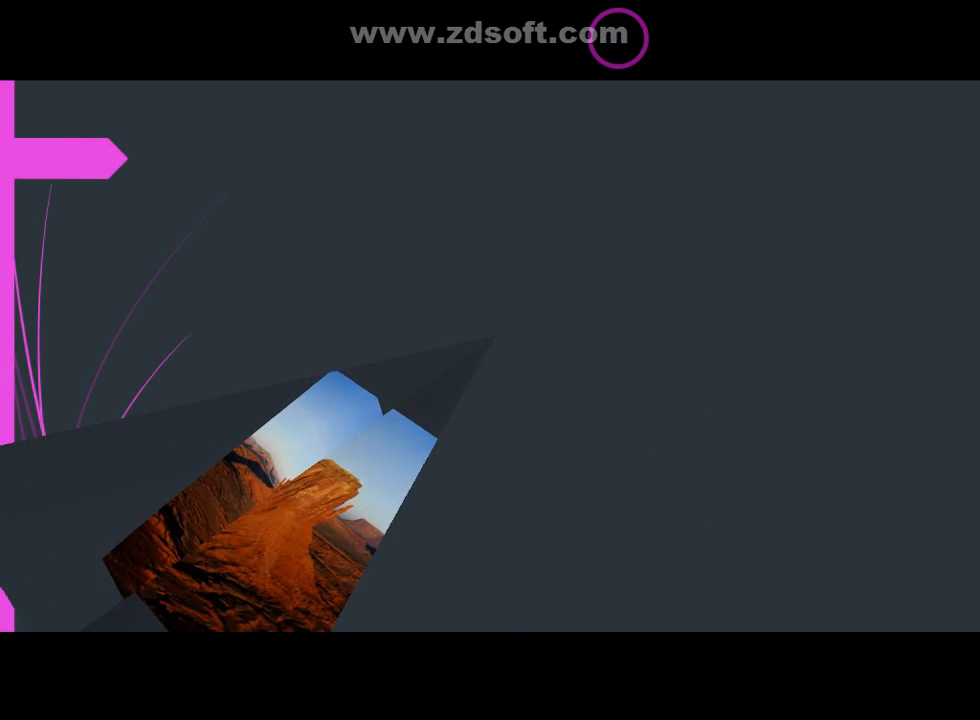
left_click(618, 39)
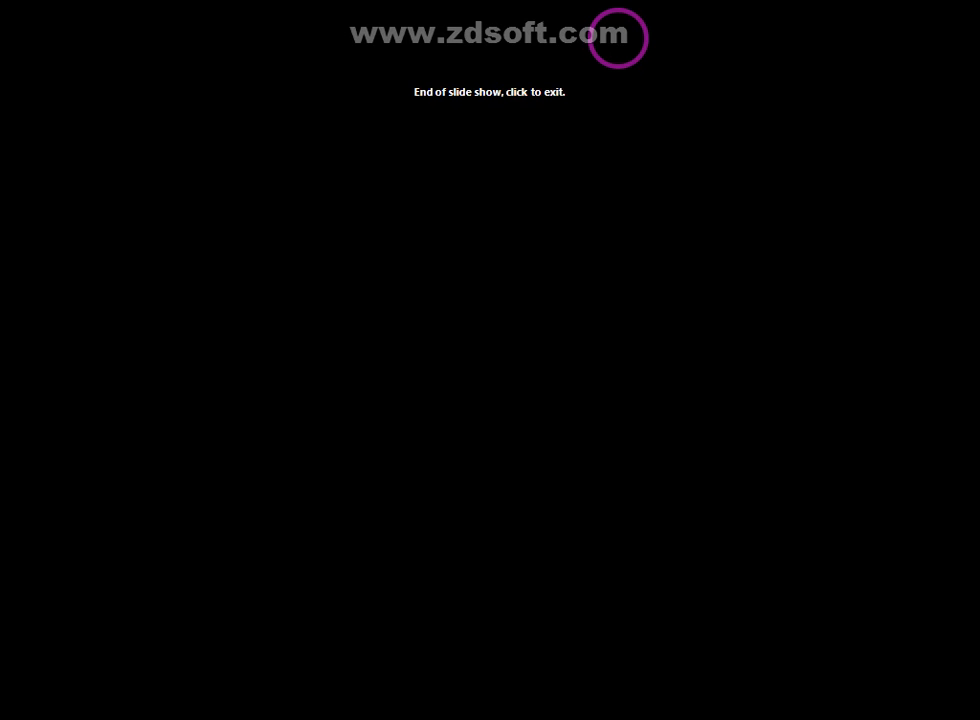
left_click(618, 39)
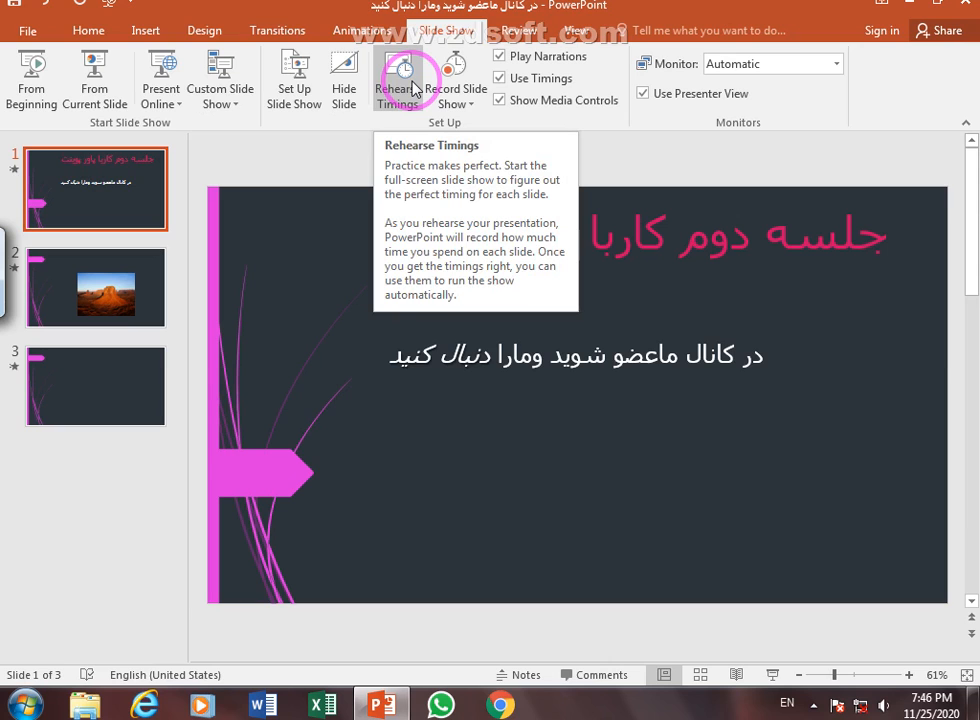
Start saving a copy of the presentation and choose the Desktop from the favorites as its destination folder.
left_click(25, 33)
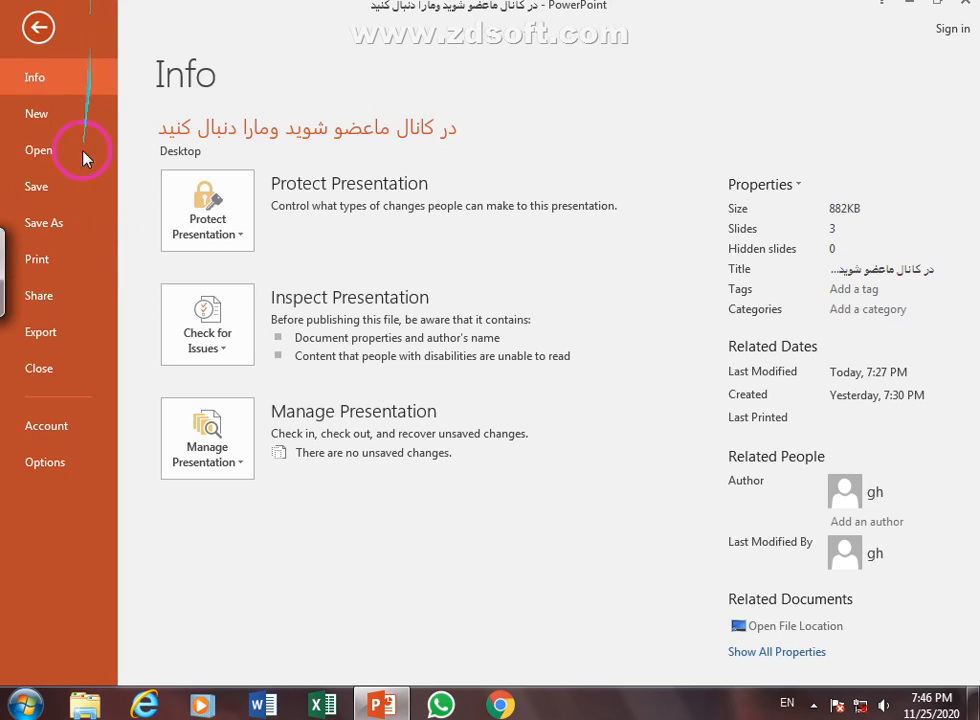
left_click(77, 235)
left_click(199, 189)
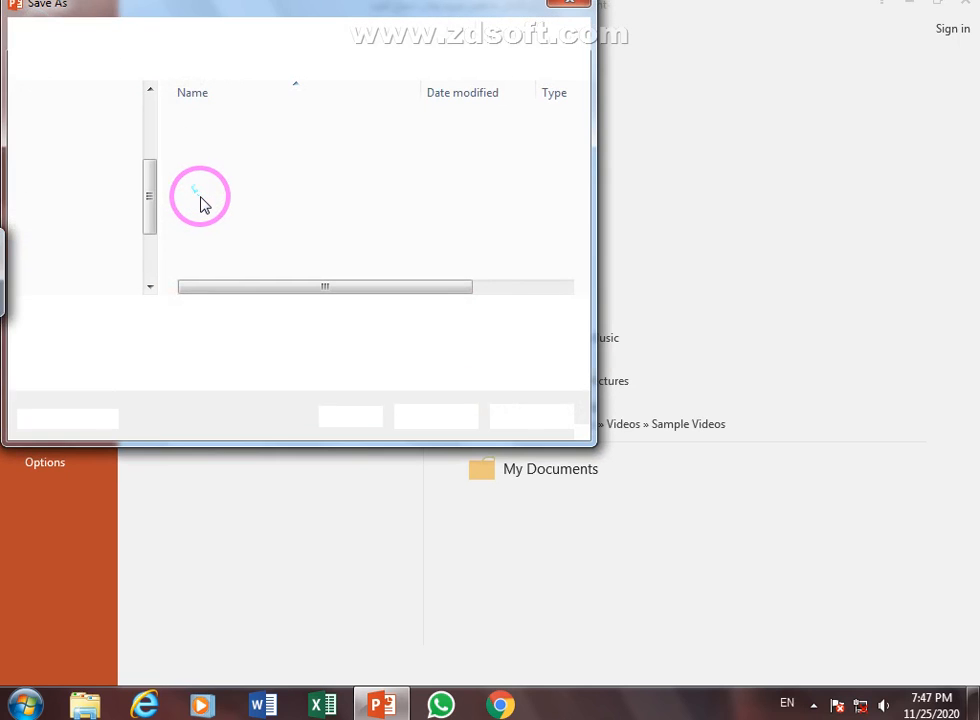
left_click_drag(150, 205, 63, 92)
left_click_drag(150, 156, 152, 211)
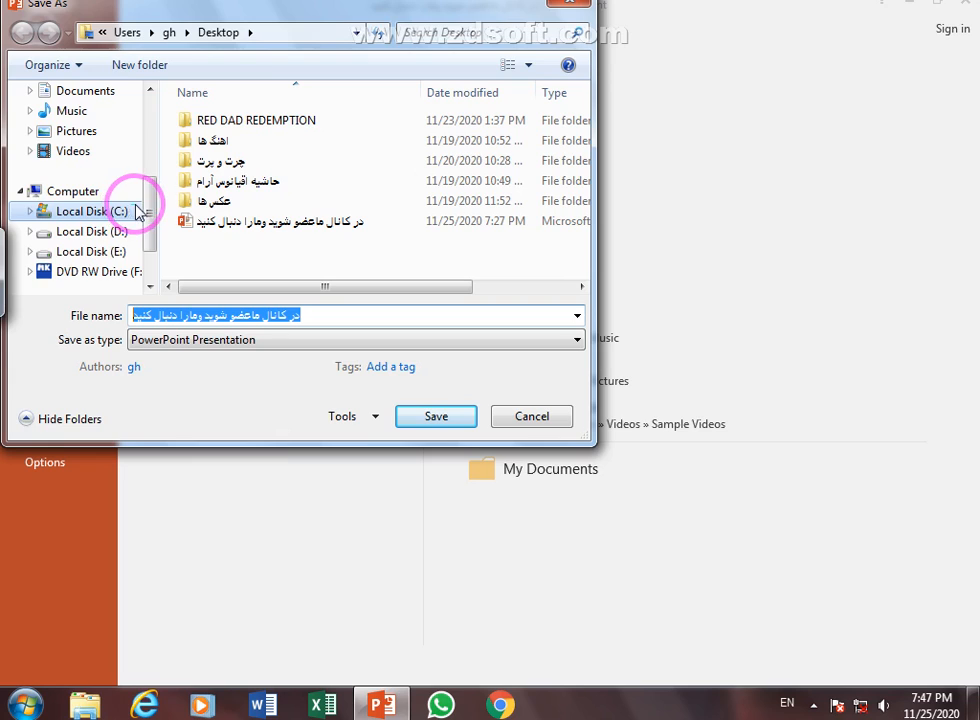
left_click(147, 208)
left_click_drag(147, 208, 140, 132)
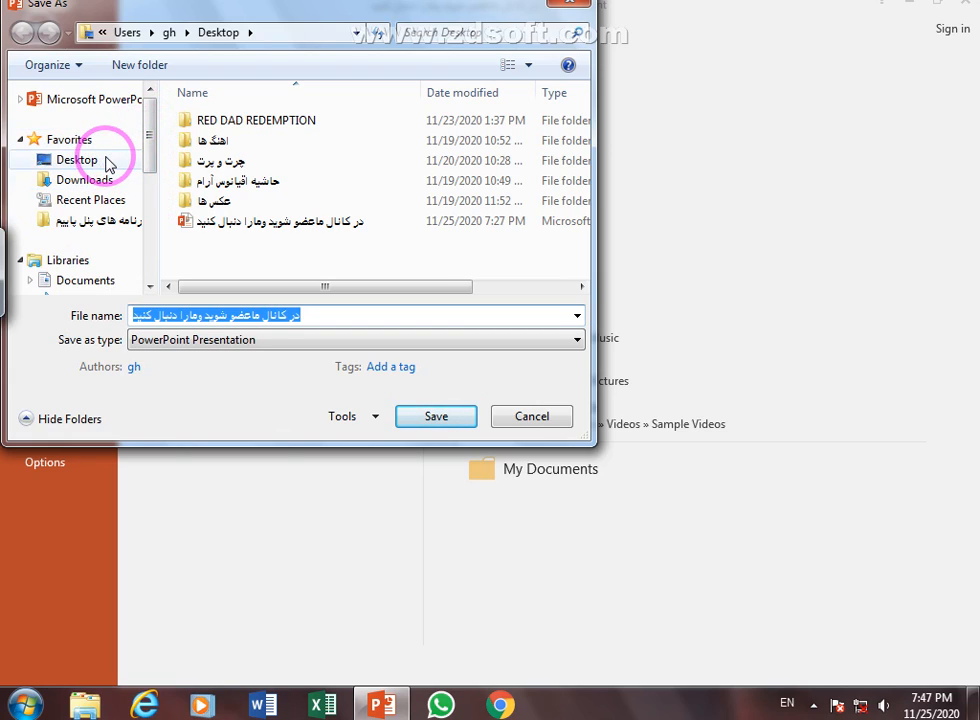
left_click(108, 163)
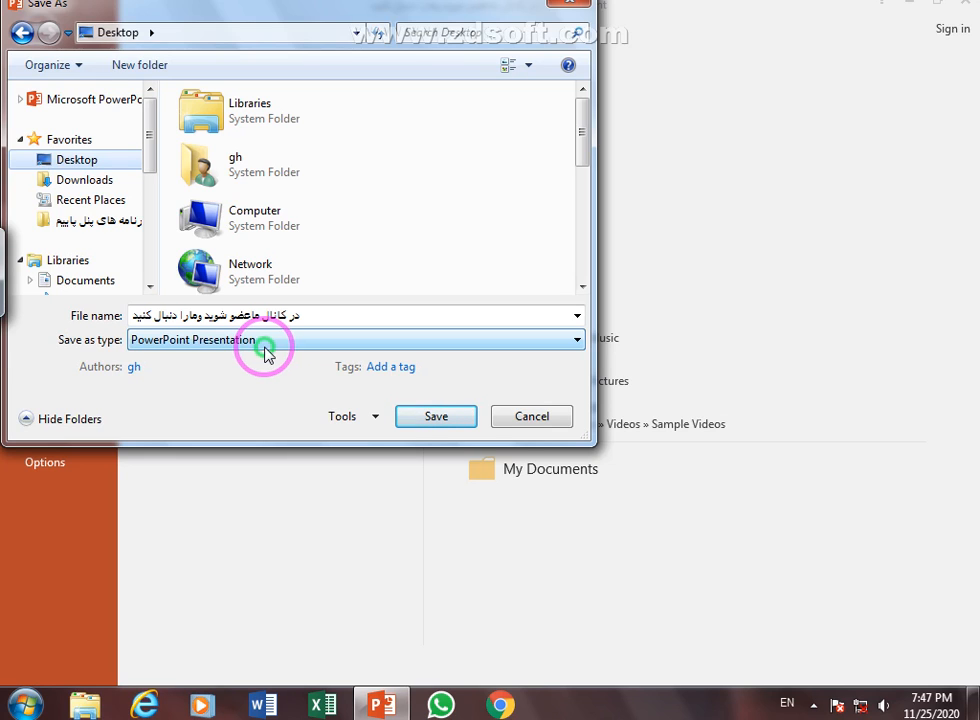
Set the copy's file type to PDF and save it.
left_click(268, 341)
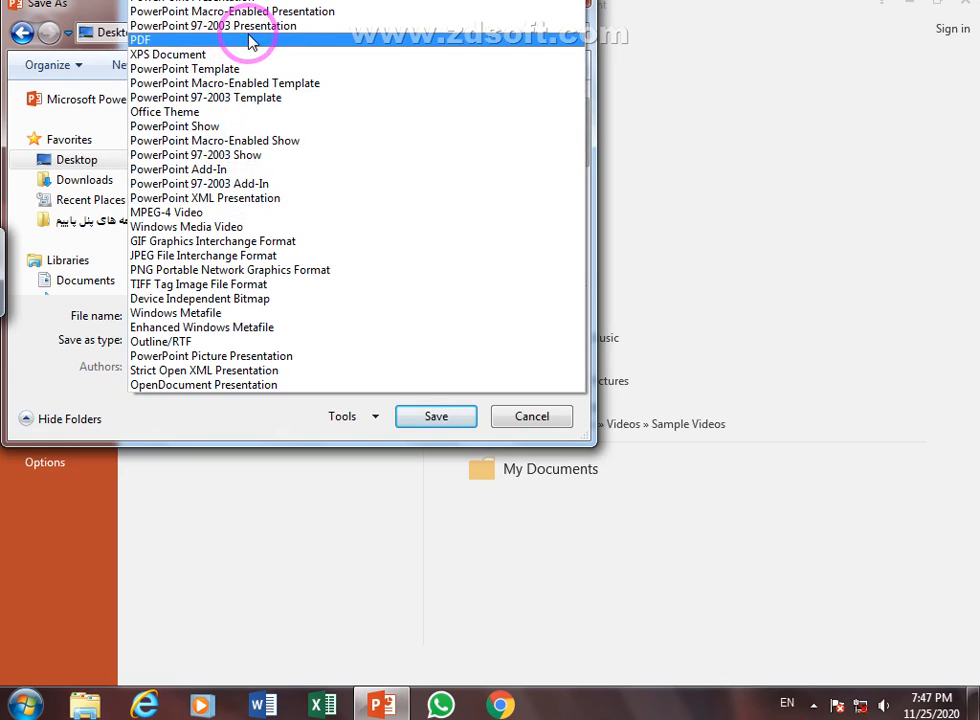
left_click(148, 40)
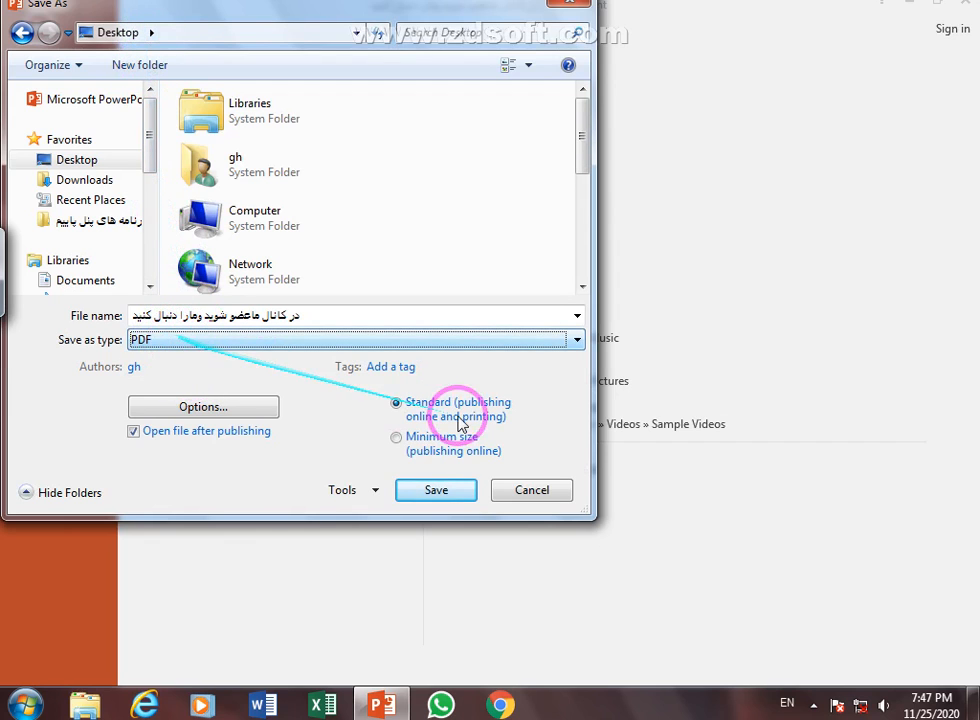
left_click(444, 488)
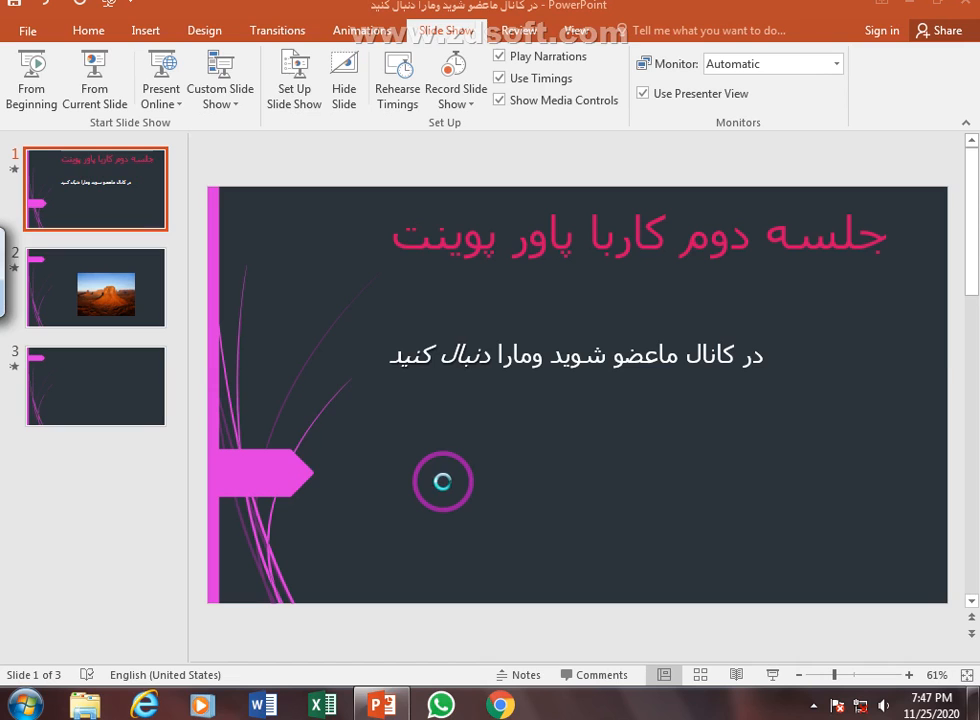
Close the PDF viewer and close the presentation without saving its changes.
left_click(957, 3)
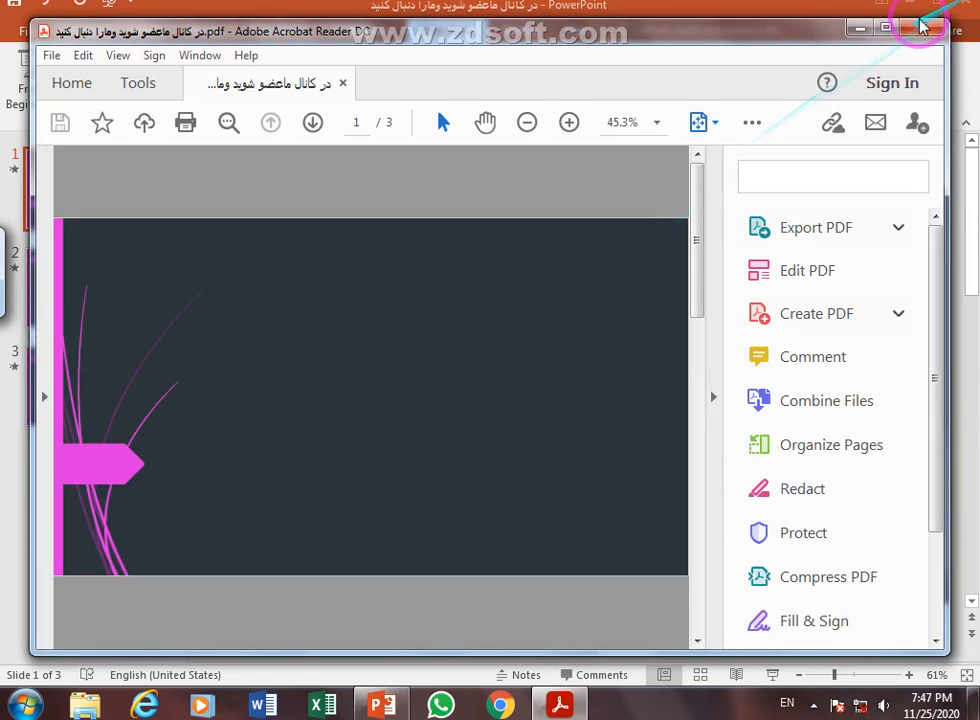
left_click(909, 32)
left_click(472, 371)
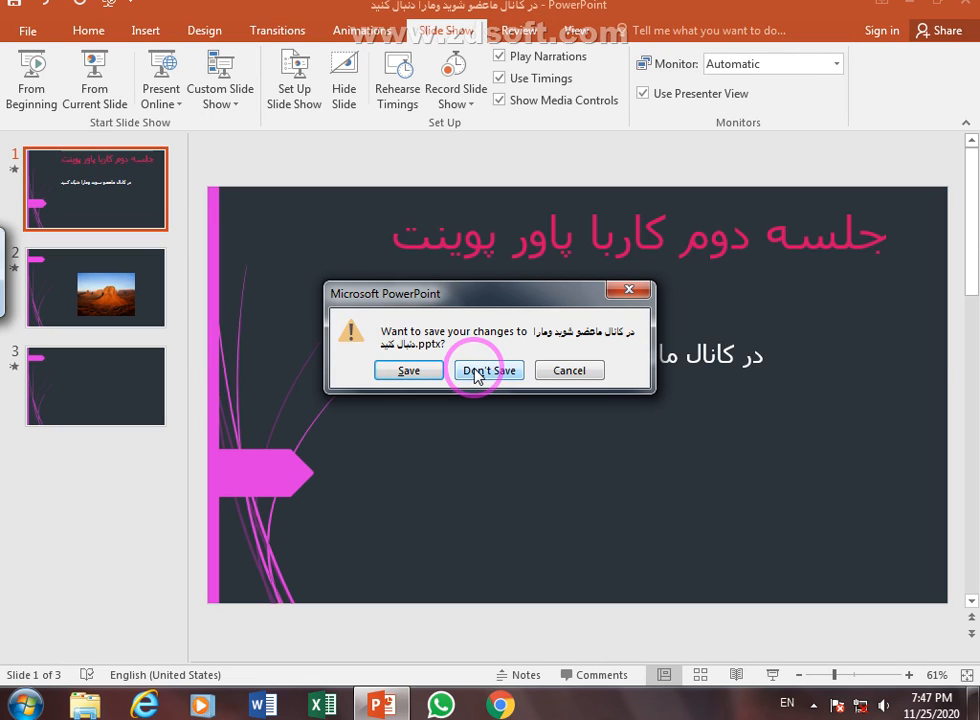
left_click(476, 372)
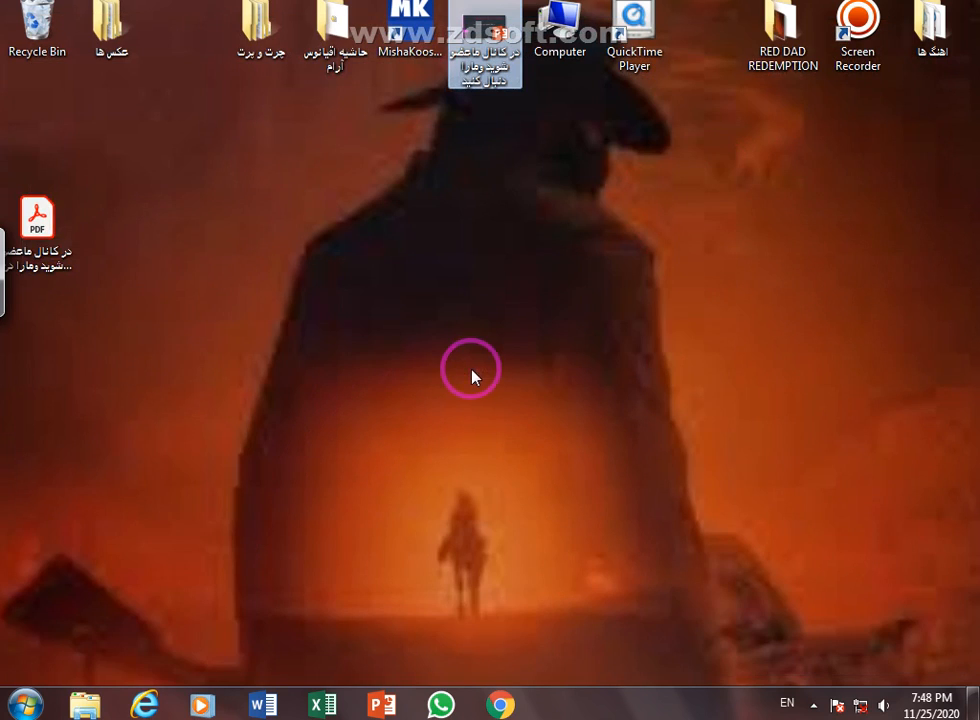
Move the exported PDF's desktop icon to the gap between QuickTime Player and RED DAD REDEMPTION, and open the PDF.
left_click_drag(35, 238, 710, 50)
double_click(710, 50)
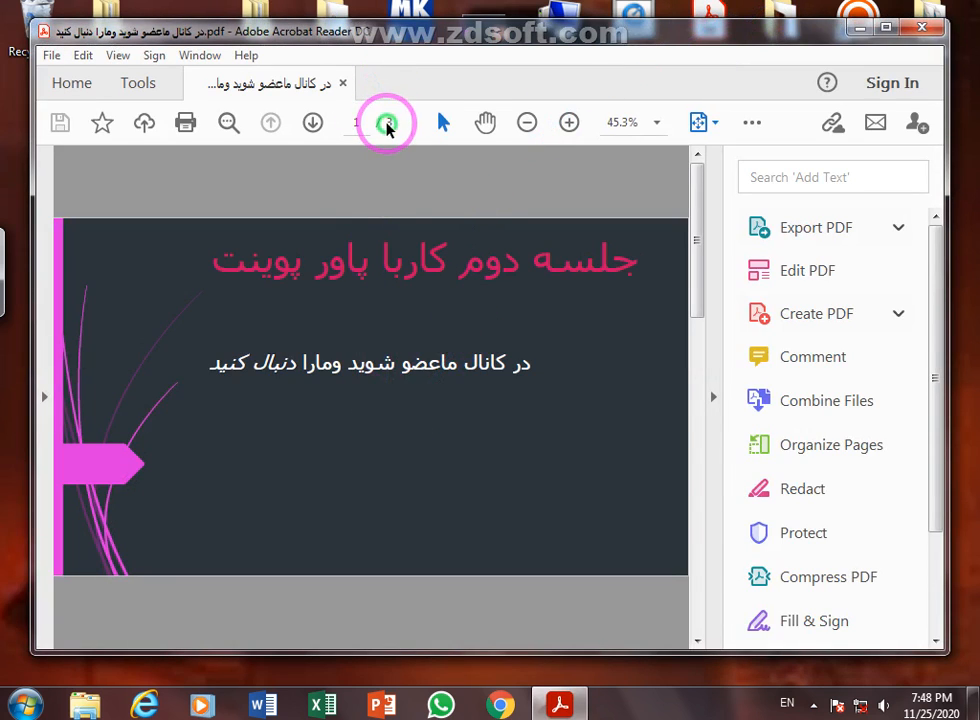
Page through the PDF to page 3 and back to page 1, and close the viewer.
left_click(698, 642)
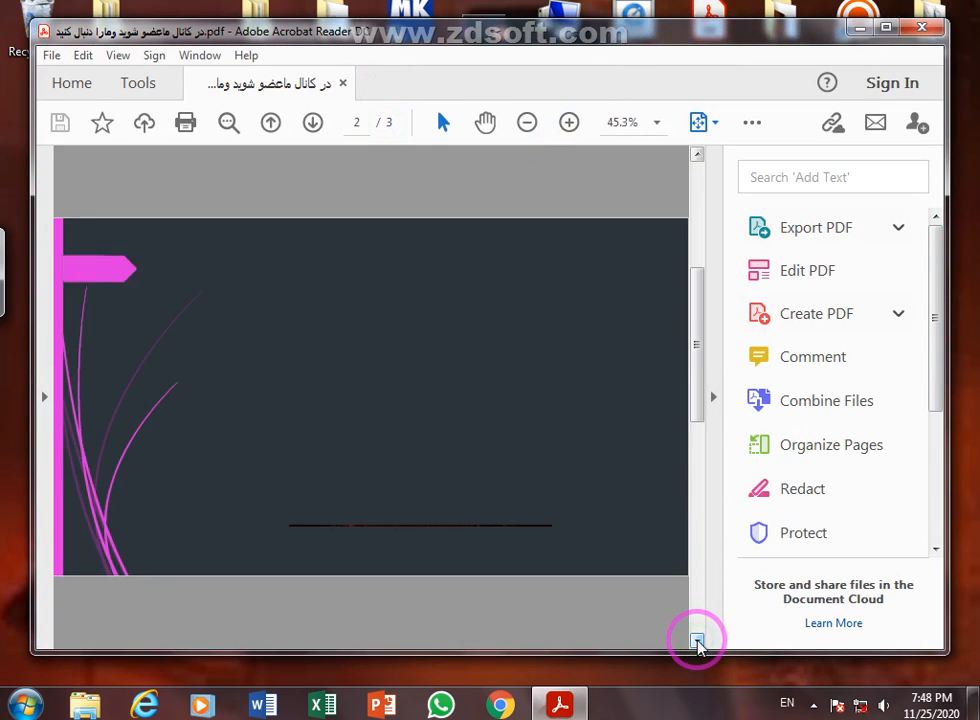
left_click(698, 642)
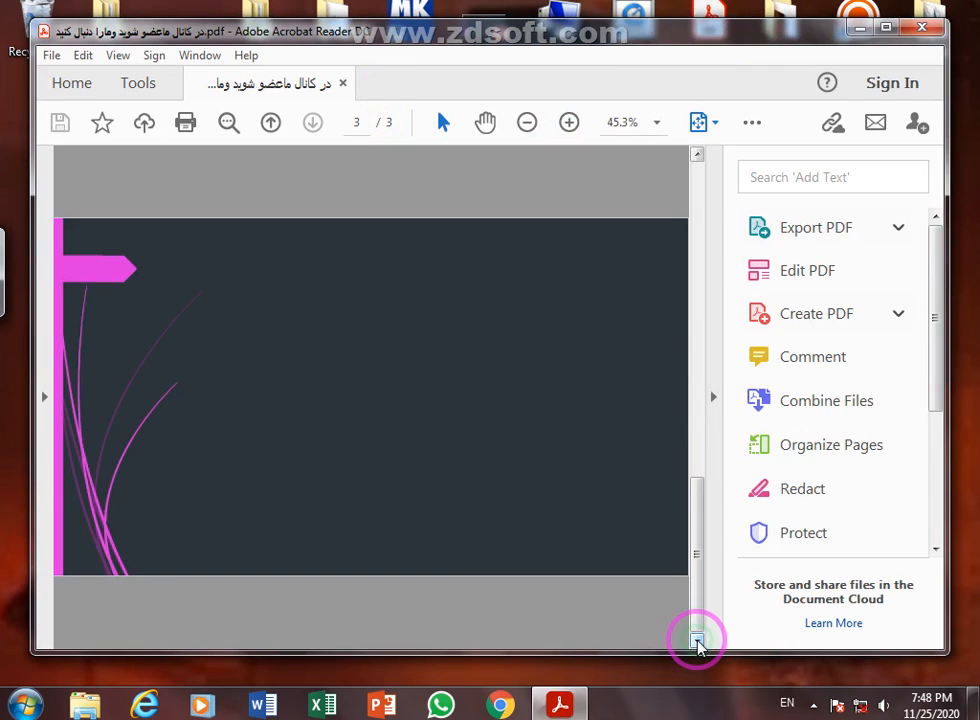
left_click(695, 152)
left_click(692, 157)
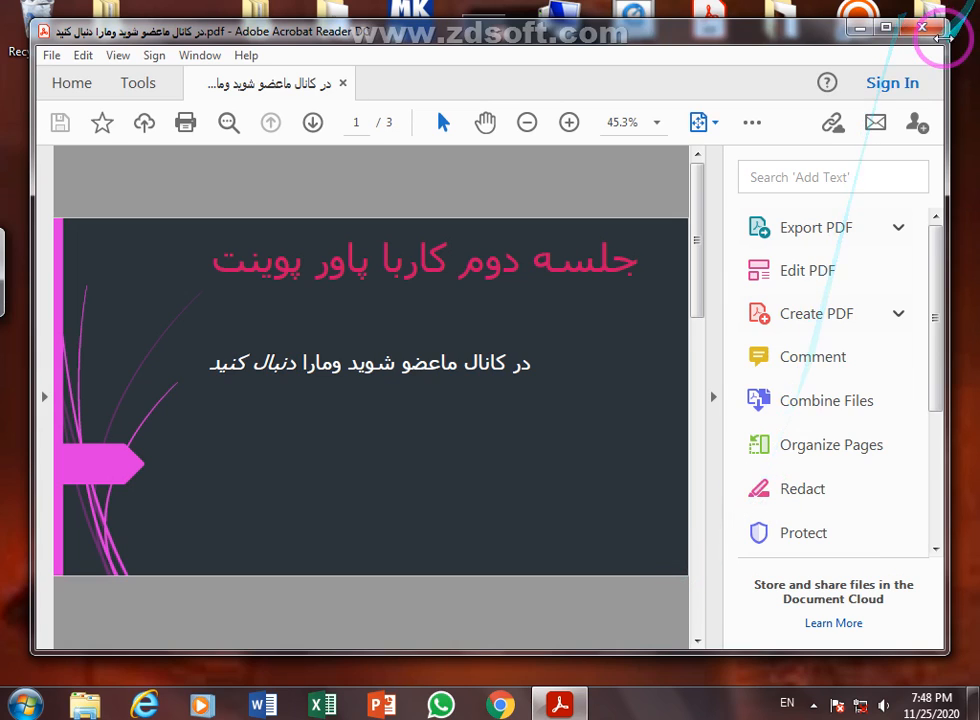
left_click(927, 32)
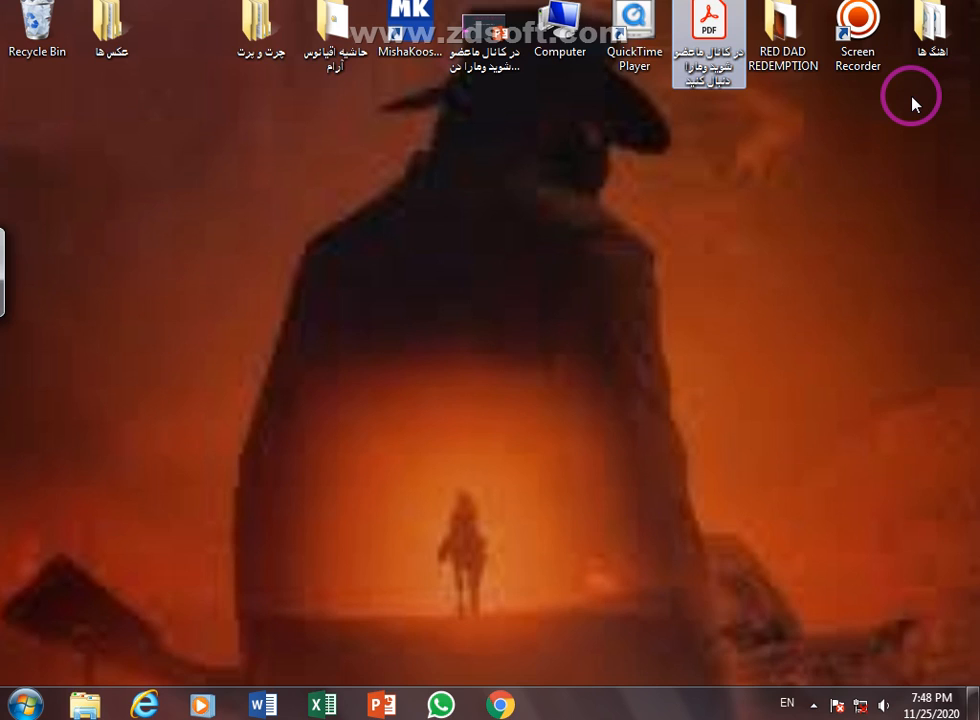
double_click(866, 55)
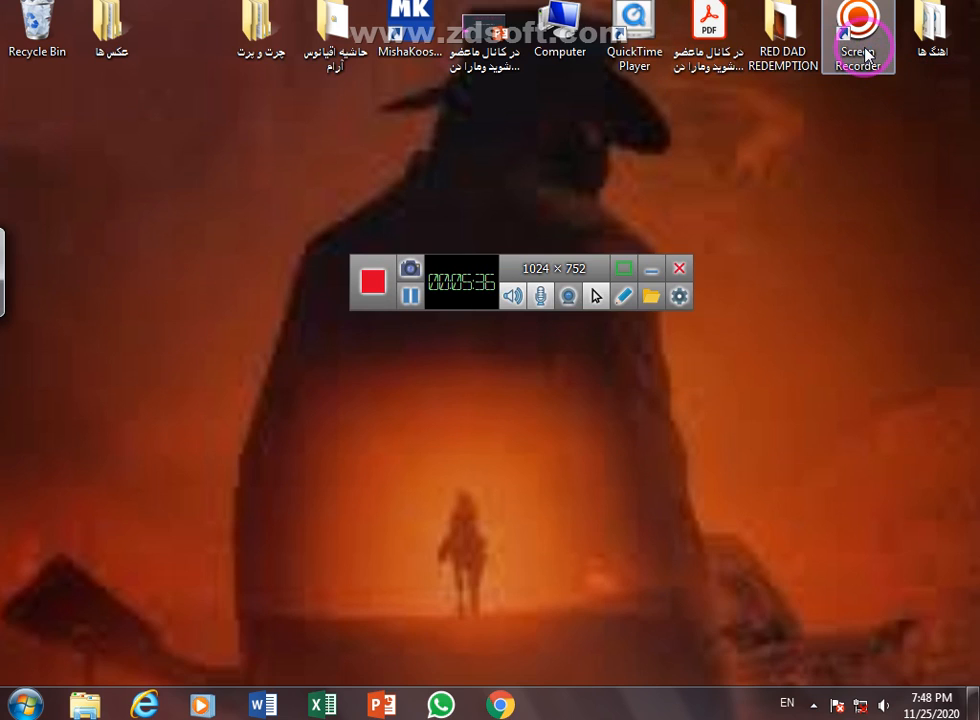